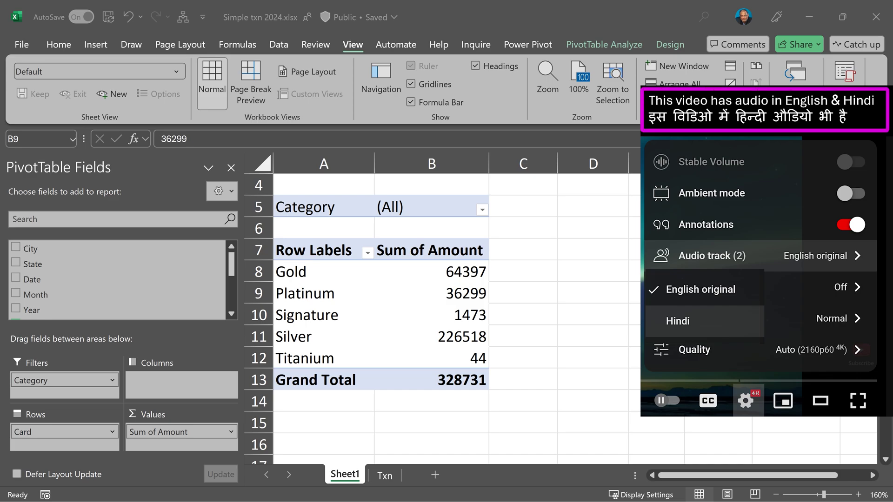
# Inspect the current workbook's Category filter items without changing the filter.
pyautogui.click(403, 300)
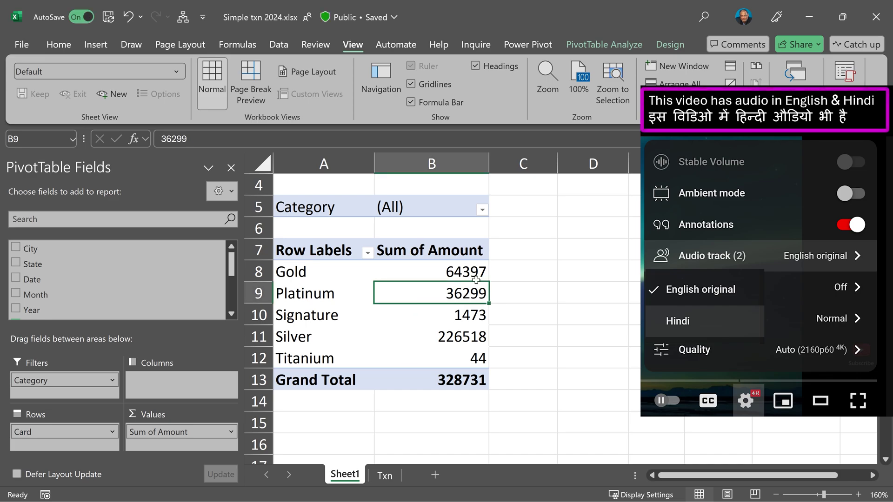
pyautogui.click(482, 210)
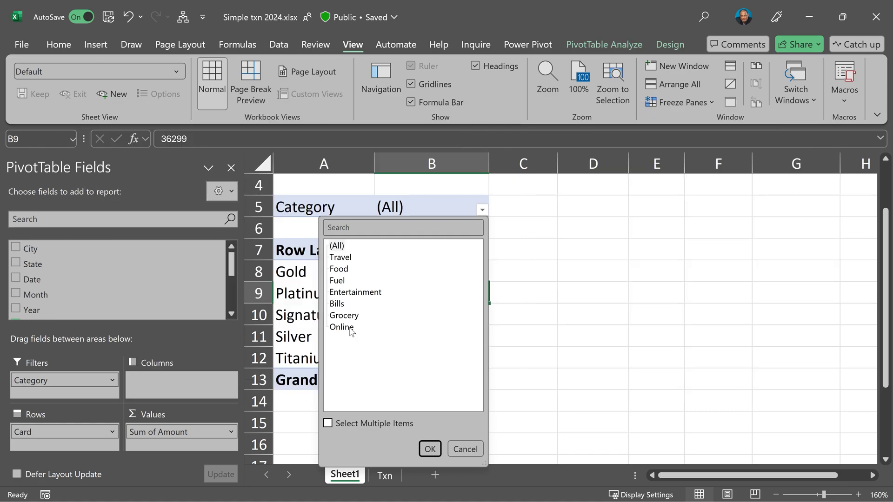
pyautogui.click(428, 207)
pyautogui.click(422, 210)
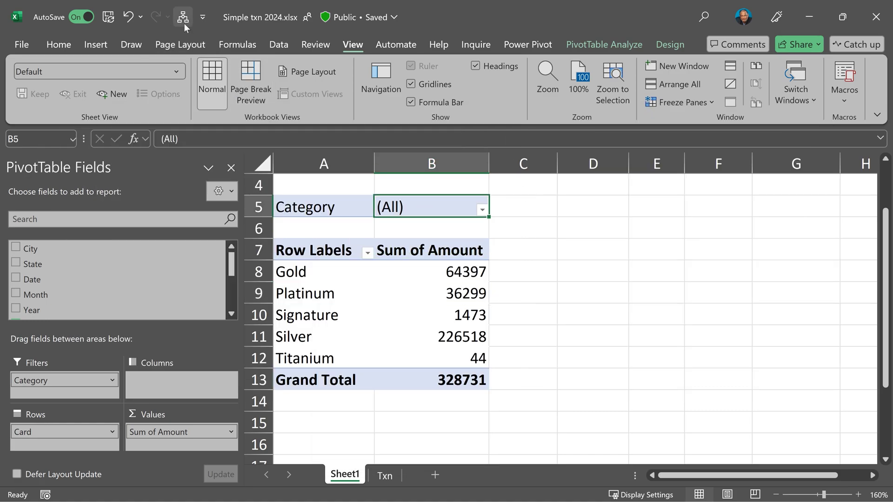
pyautogui.click(656, 250)
# Switch to Book6, check its Category filter, and drill down on the Online grand total.
pyautogui.click(796, 88)
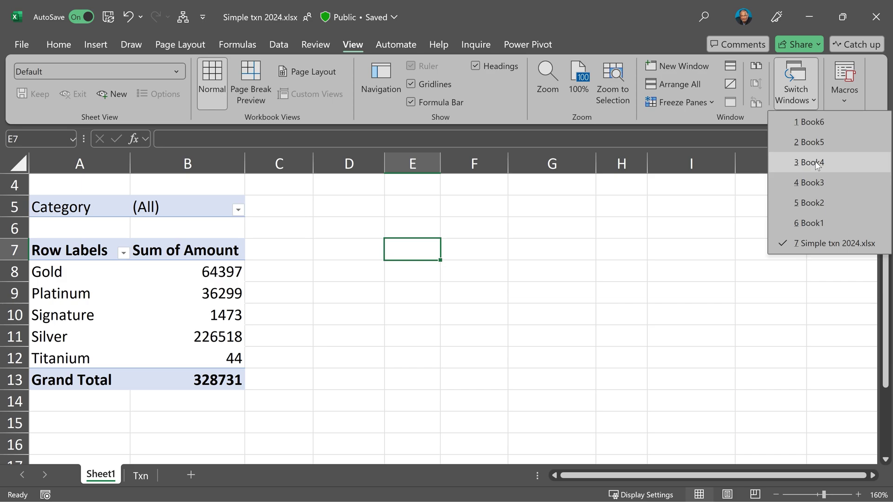
pyautogui.press('1')
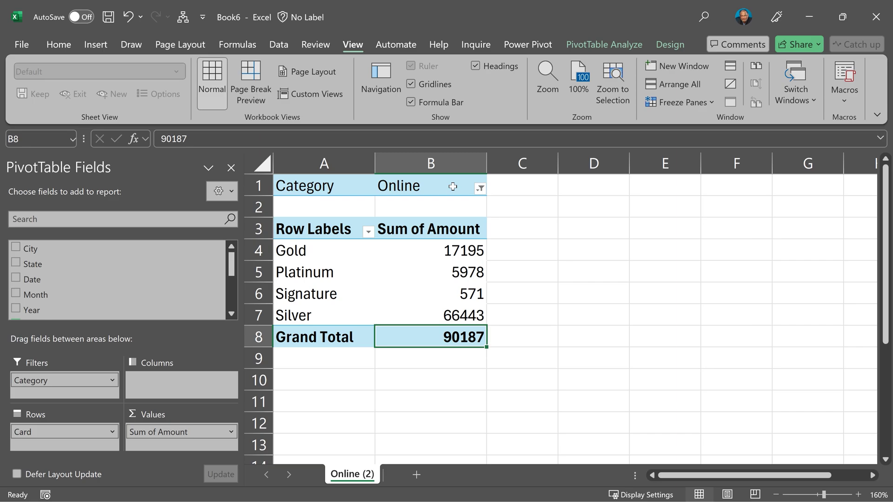
pyautogui.click(480, 188)
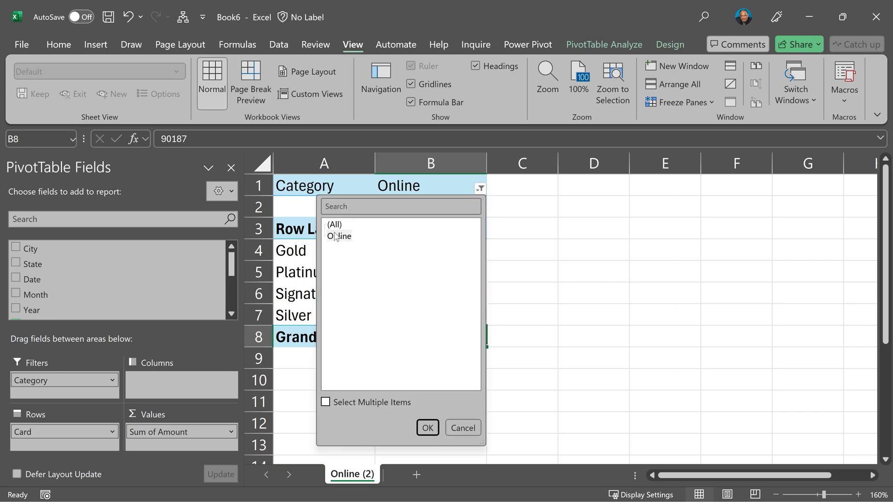
pyautogui.click(547, 261)
pyautogui.doubleClick(462, 337)
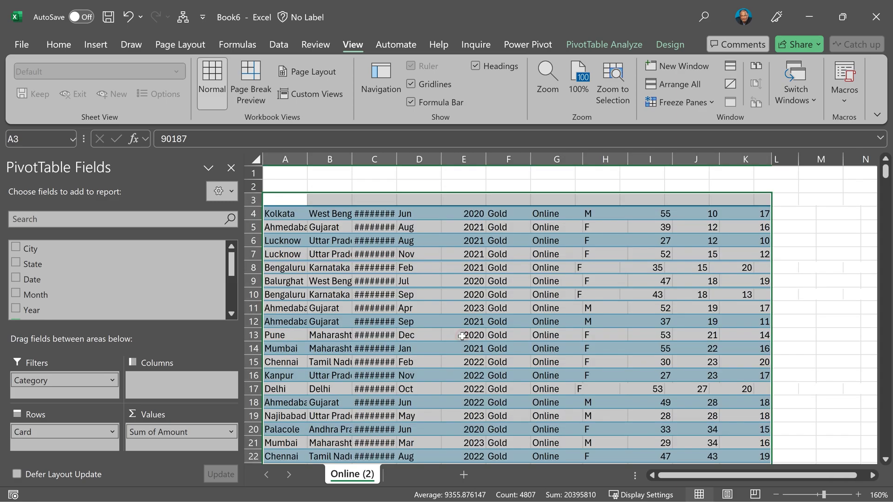
pyautogui.click(400, 226)
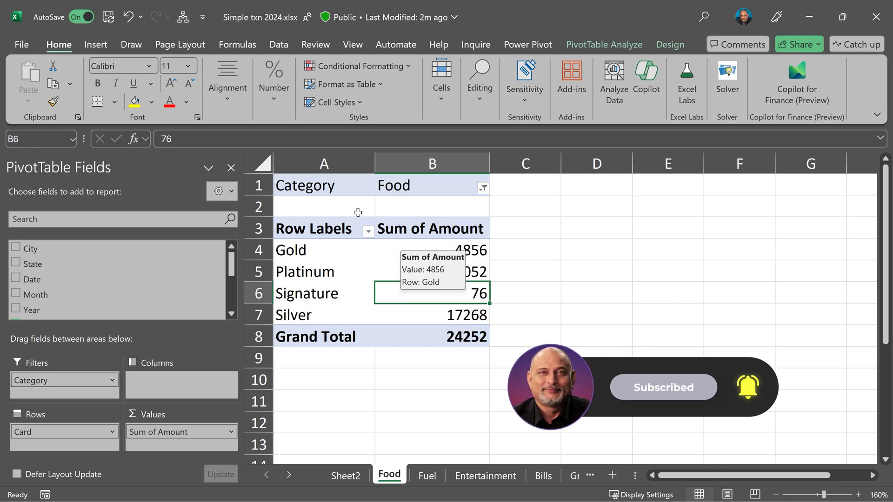
# Open the Add-ins dialog from File > Options > Add-ins with Manage set to Excel Add-ins.
pyautogui.click(21, 44)
pyautogui.click(45, 477)
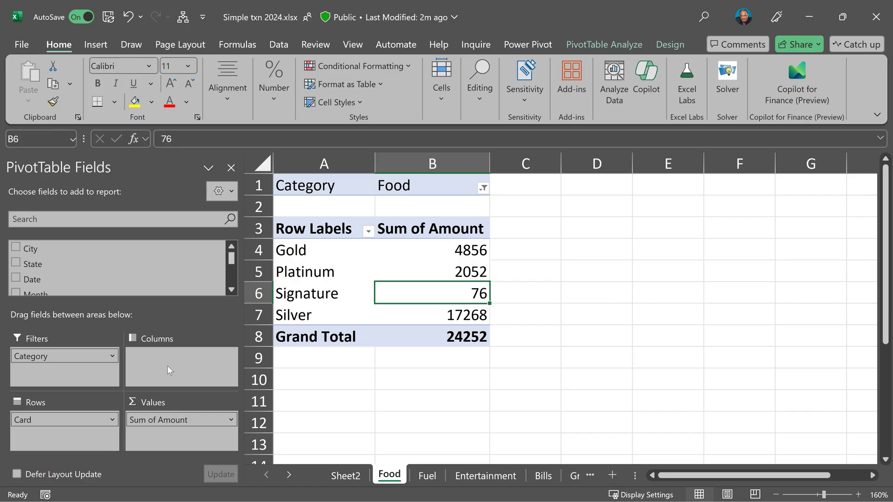
pyautogui.click(226, 246)
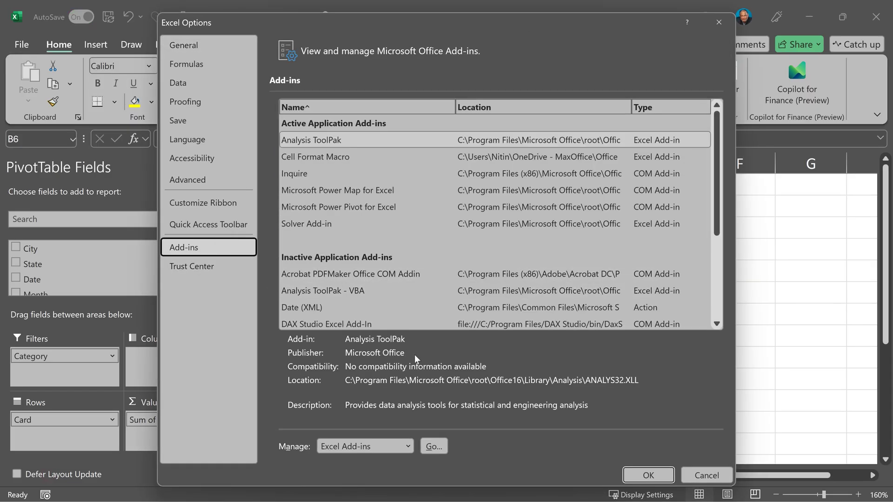
pyautogui.click(430, 447)
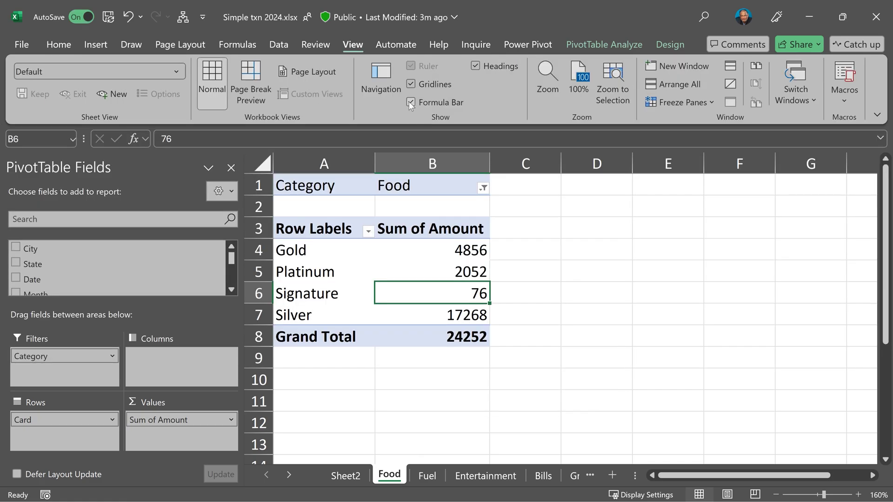
# Add the PivotFilterExplode macro to the Quick Access Toolbar for all documents.
pyautogui.rightClick(411, 106)
pyautogui.click(474, 152)
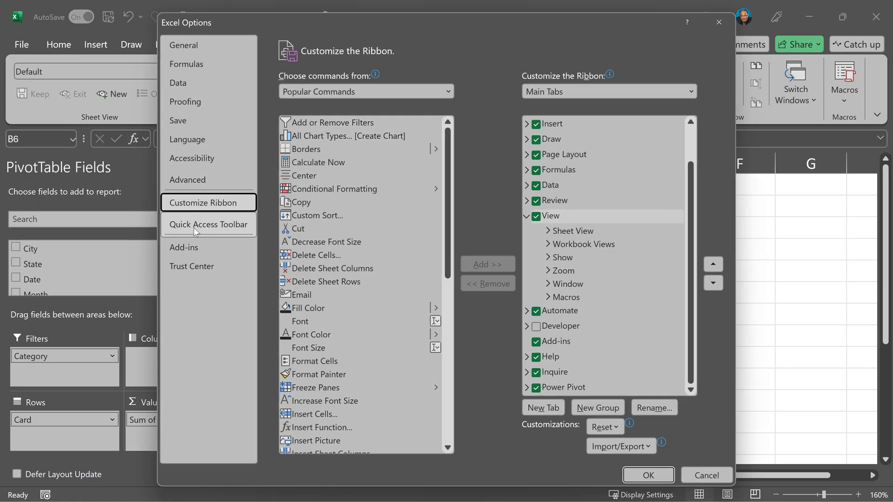
pyautogui.click(193, 228)
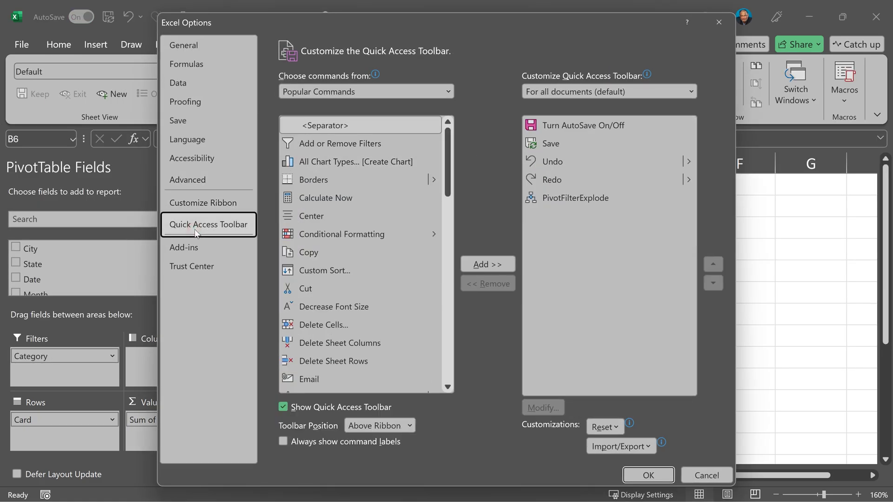
pyautogui.click(367, 91)
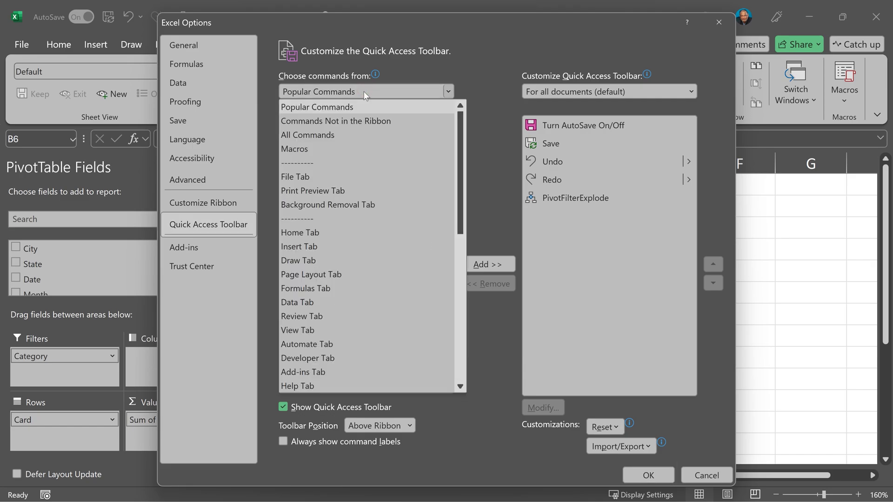
pyautogui.click(300, 150)
pyautogui.scroll(-6, 375, 256)
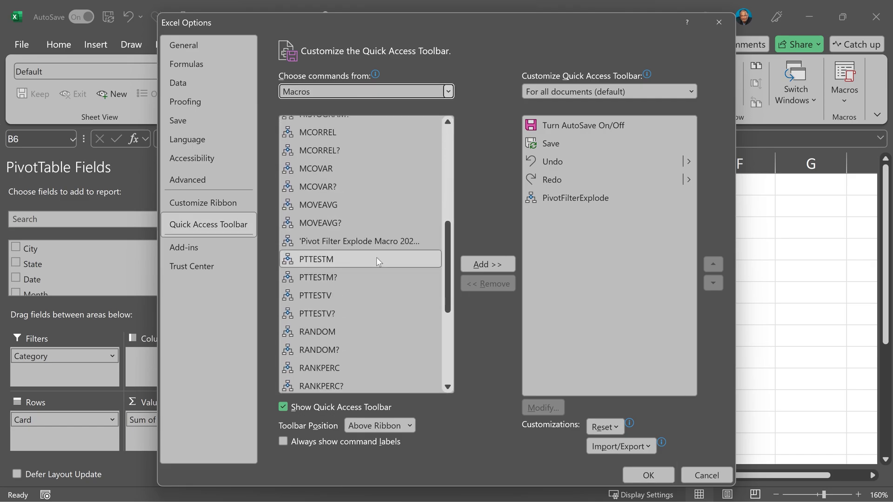
pyautogui.scroll(-1, 378, 260)
pyautogui.click(383, 208)
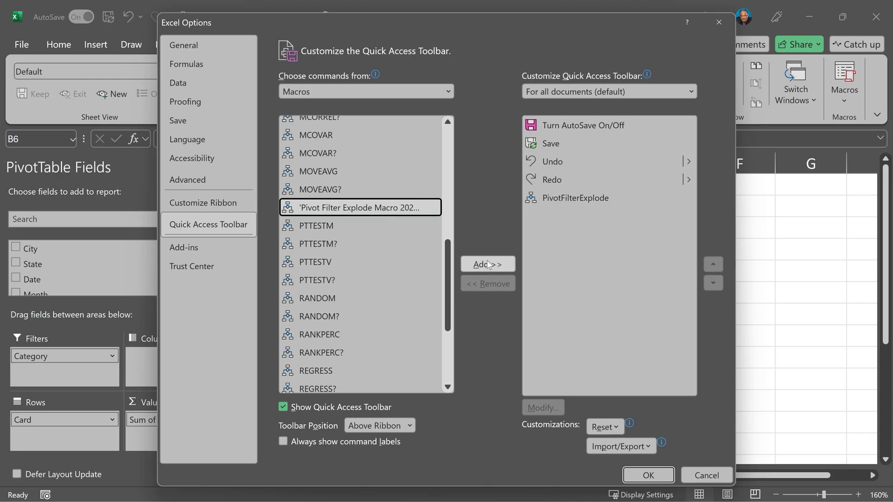
pyautogui.click(648, 474)
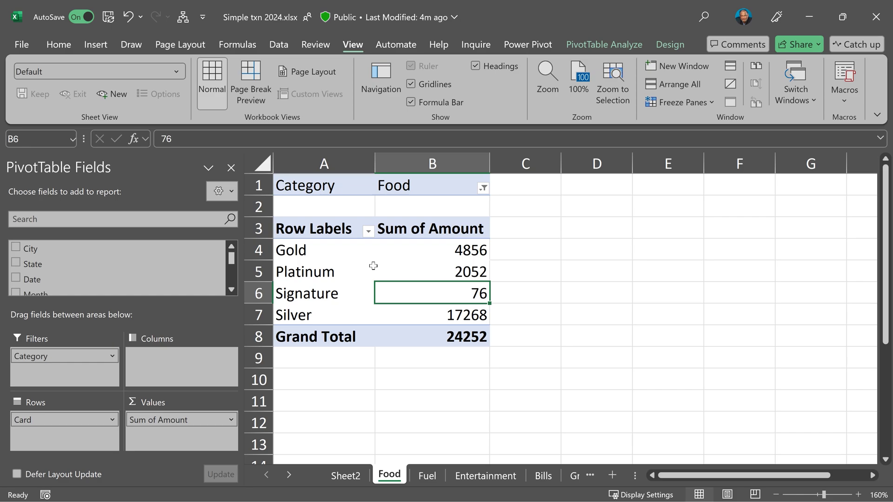
# Select pivot cell B1, run PivotFilterExplode from the Quick Access Toolbar, and confirm Yes.
pyautogui.click(343, 277)
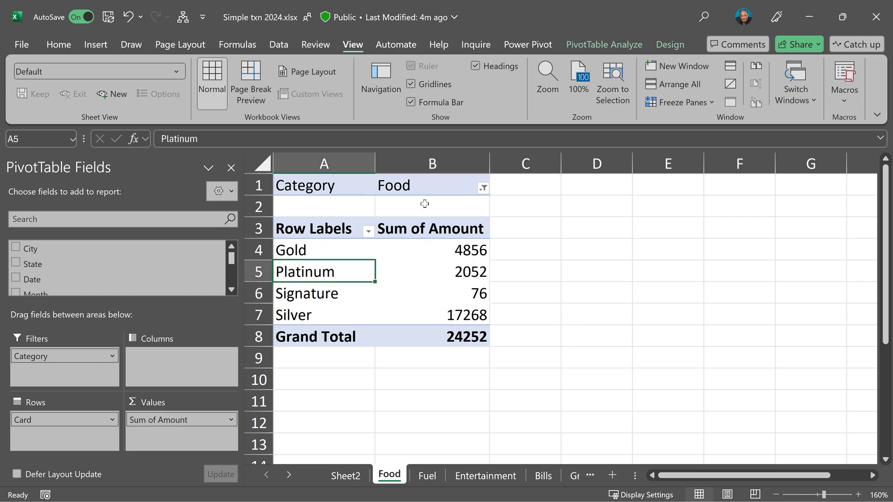
pyautogui.click(424, 185)
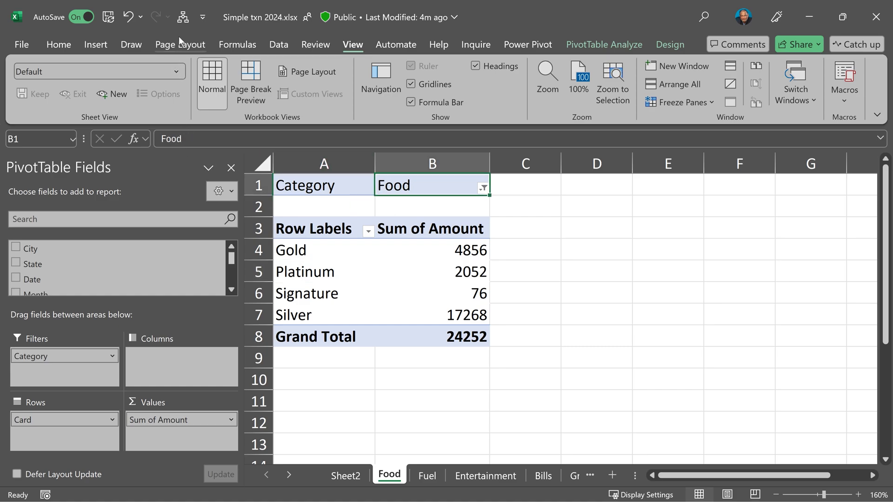
pyautogui.click(186, 19)
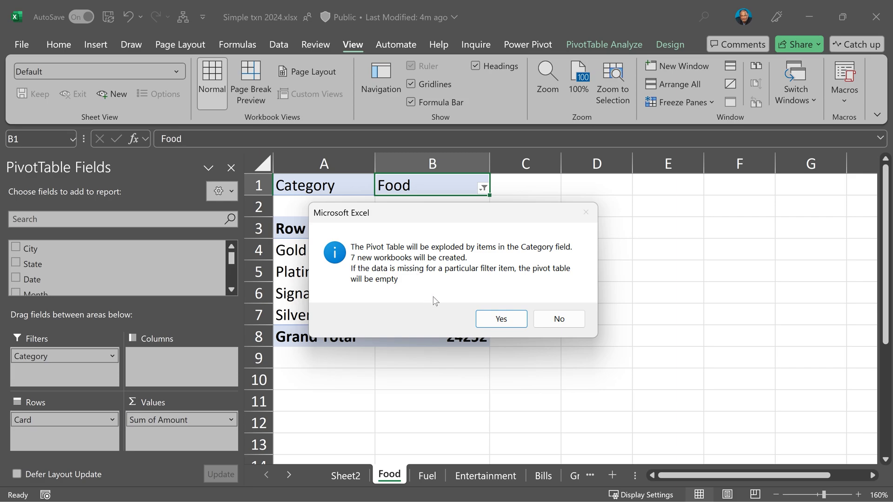
pyautogui.click(501, 320)
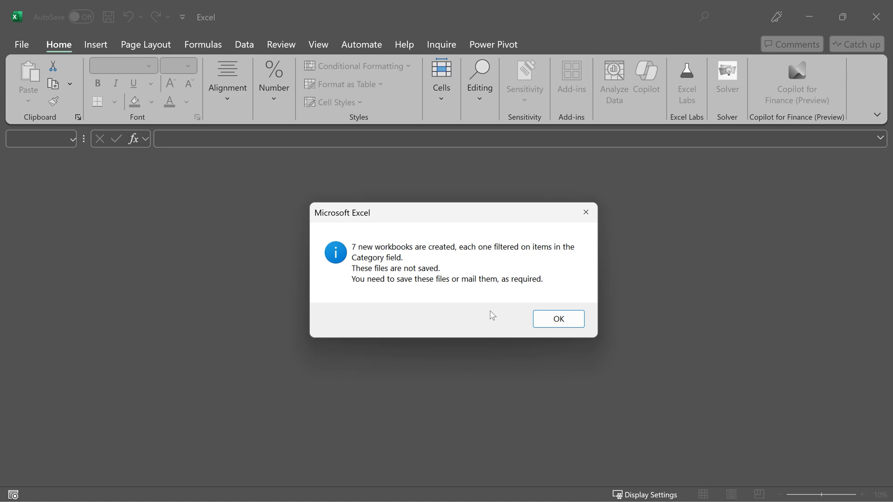
# Dismiss the completion message and check the Switch Windows list for the new workbooks.
pyautogui.click(556, 318)
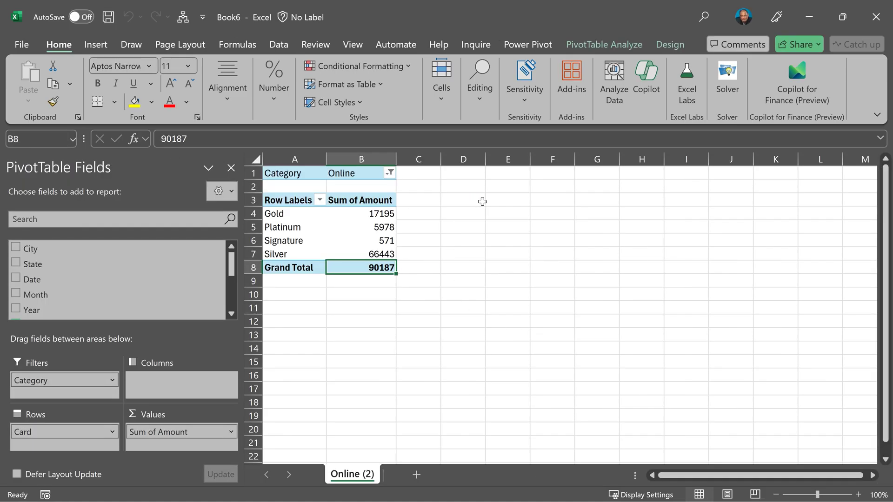
pyautogui.hotkey('alt', 'w')
pyautogui.press('w')
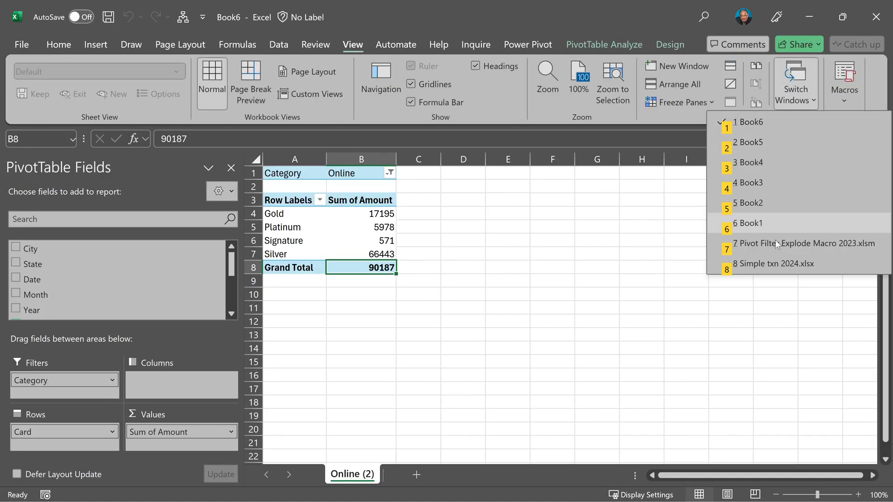
pyautogui.press('Escape')
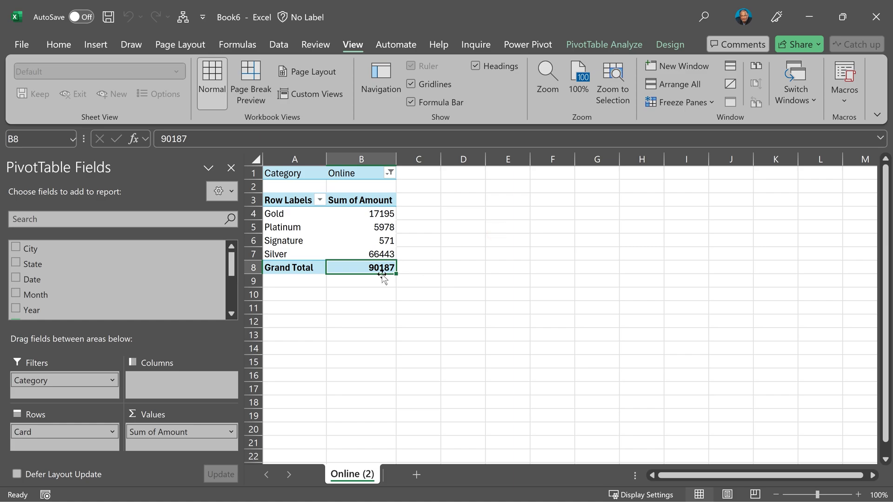
# Confirm Book6's Category filter offers only Online, leaving it unchanged.
pyautogui.scroll(3, 365, 253)
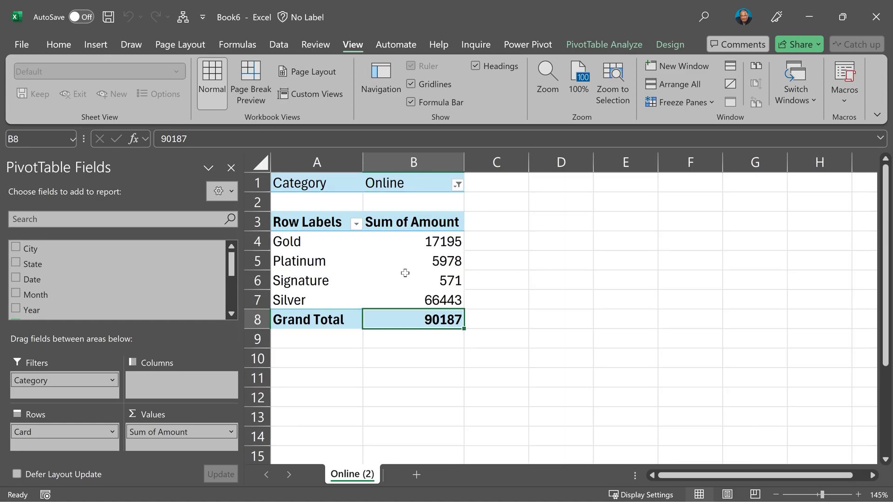
pyautogui.click(411, 242)
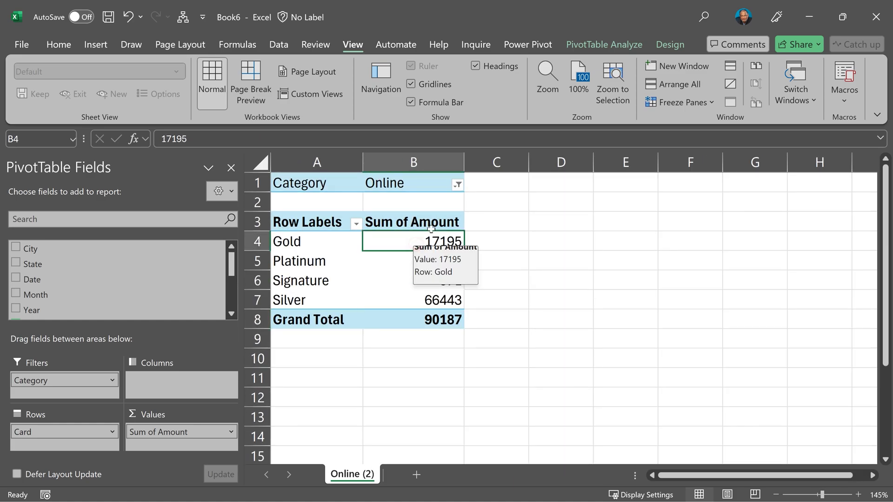
pyautogui.click(458, 186)
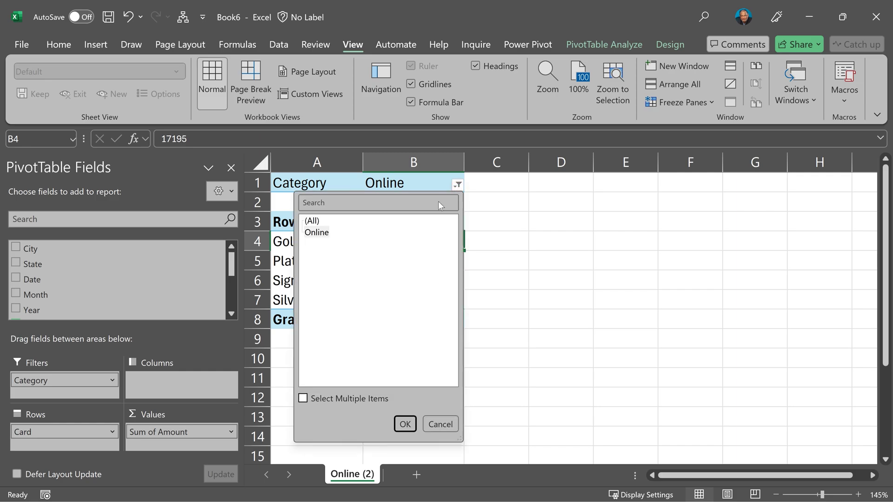
pyautogui.press('Escape')
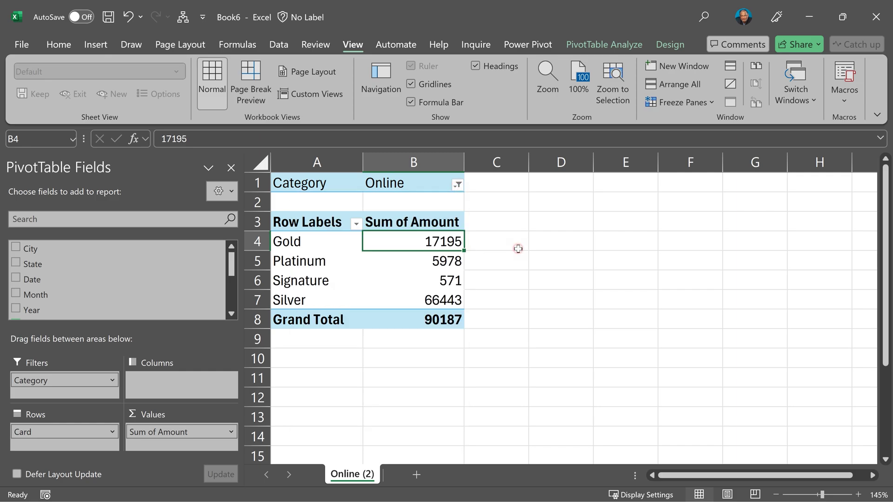
# Drill down on Book6's grand total in B8 to create the Detail1 table of Online transactions.
pyautogui.doubleClick(455, 321)
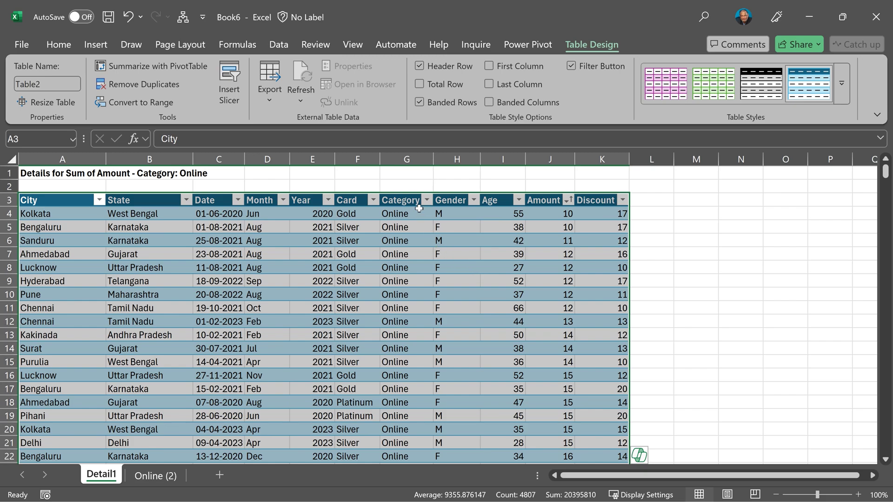
pyautogui.click(415, 203)
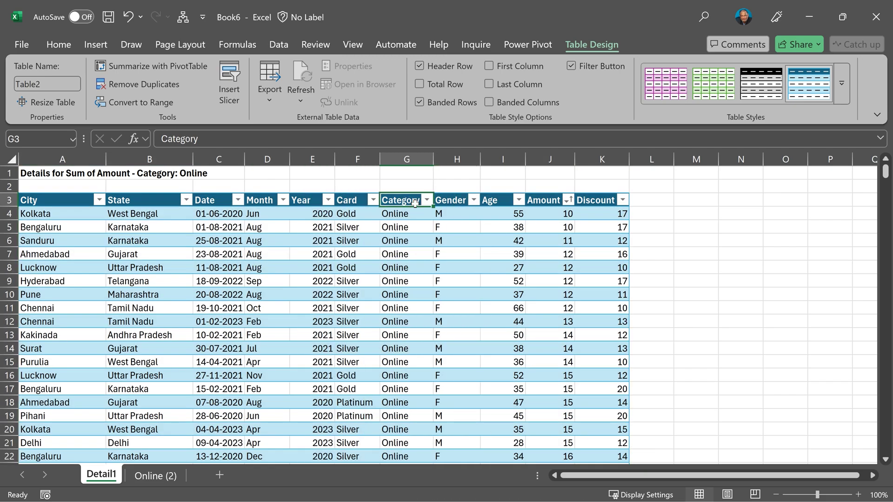